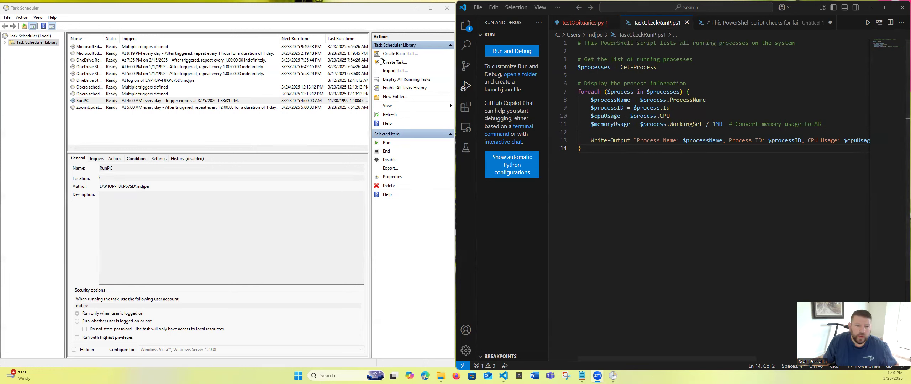
# - Create a new scheduled task named RunnPC with the description "Runn Proccess"
pyautogui.click(392, 63)
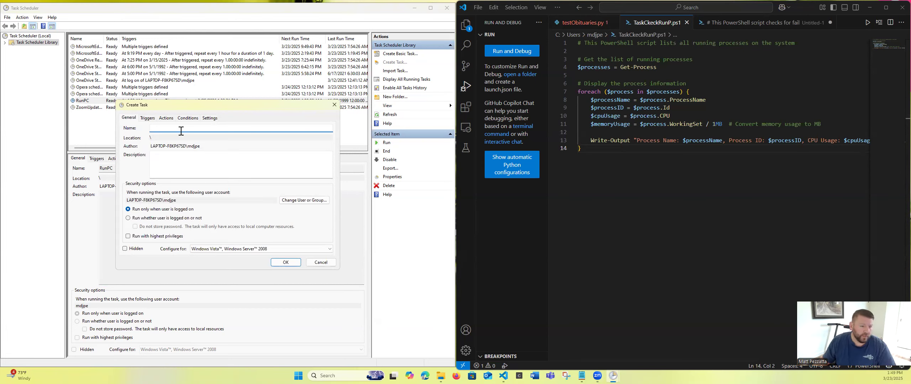
pyautogui.write('RunnPC')
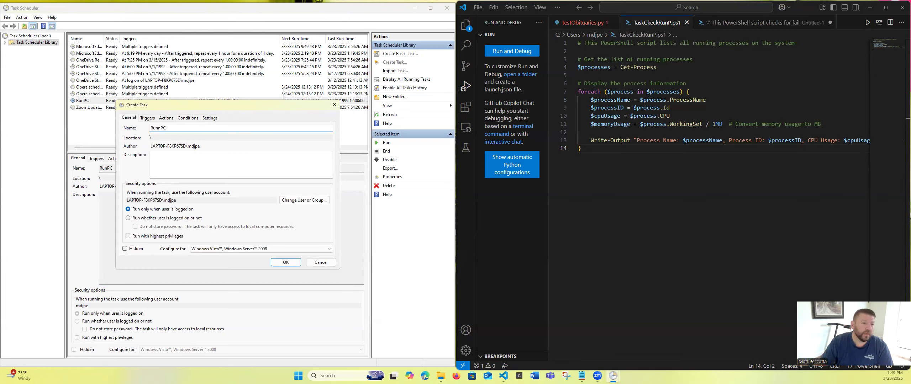
pyautogui.click(177, 166)
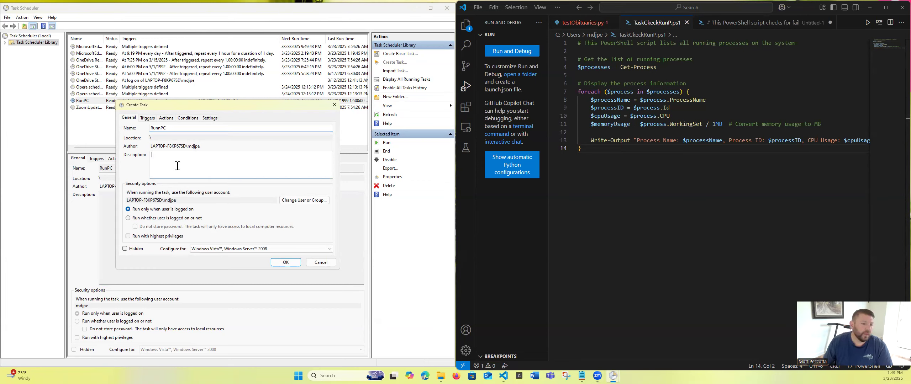
pyautogui.write('Runn Proccess')
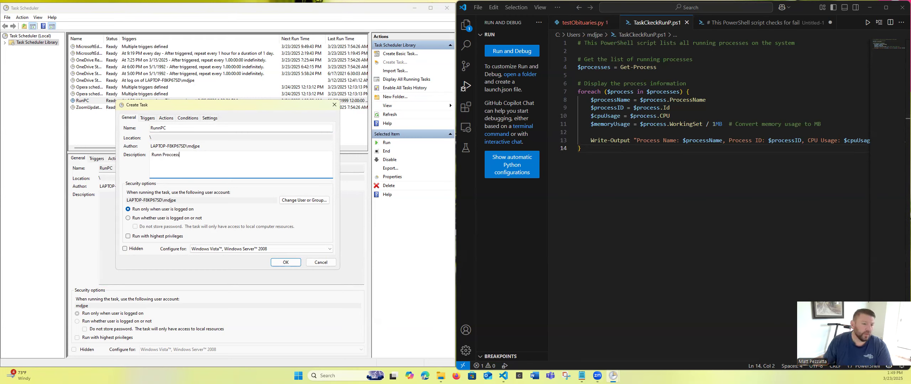
pyautogui.click(279, 265)
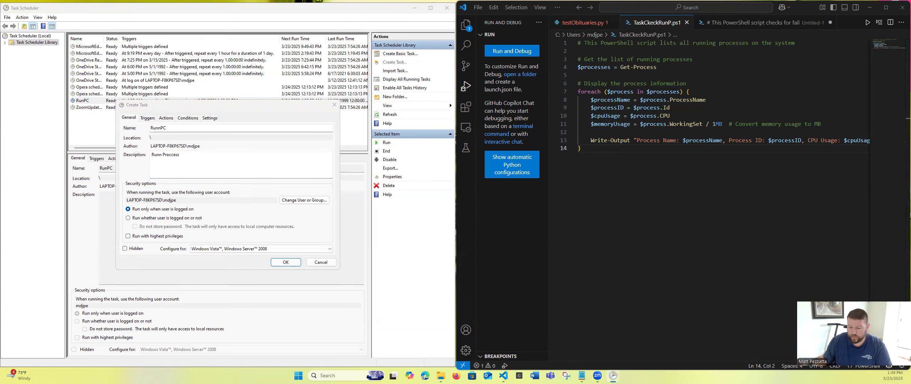
# - Add a trigger that runs the task daily, starting 3/24/2025 at 4:00:00 AM
pyautogui.click(166, 118)
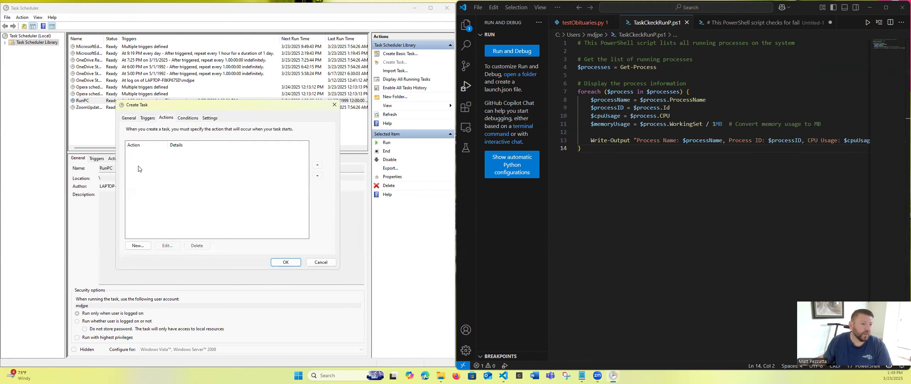
pyautogui.click(148, 118)
pyautogui.click(138, 246)
pyautogui.click(363, 137)
pyautogui.click(449, 127)
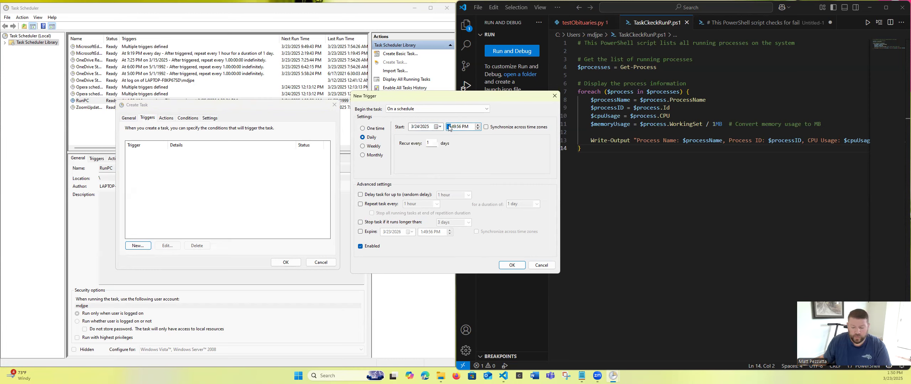
pyautogui.write('4:')
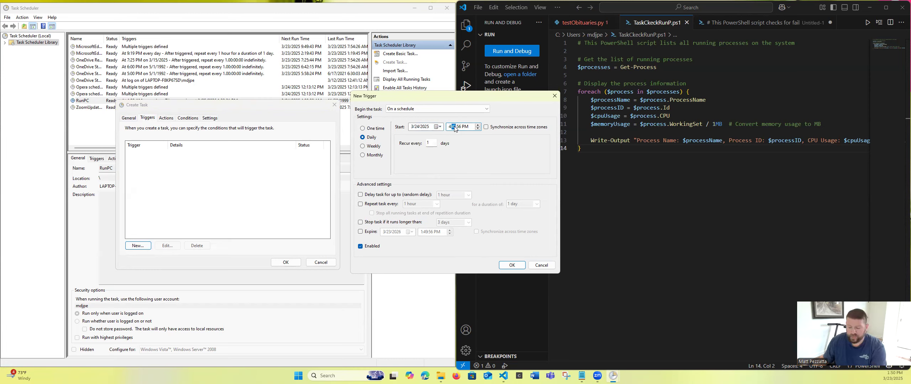
pyautogui.write('00')
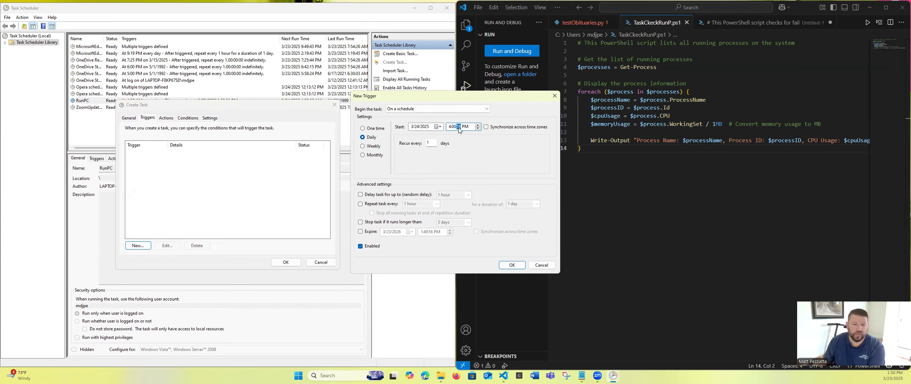
pyautogui.click(465, 128)
pyautogui.click(478, 130)
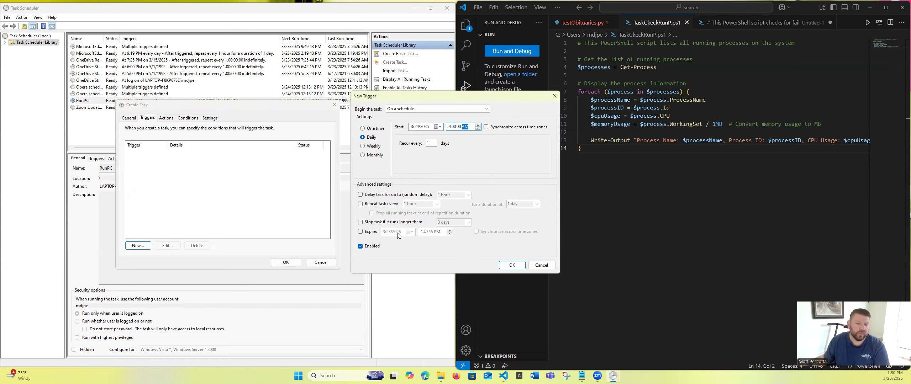
# - Make the daily trigger expire on 3/25/2026 and save the trigger
pyautogui.click(361, 232)
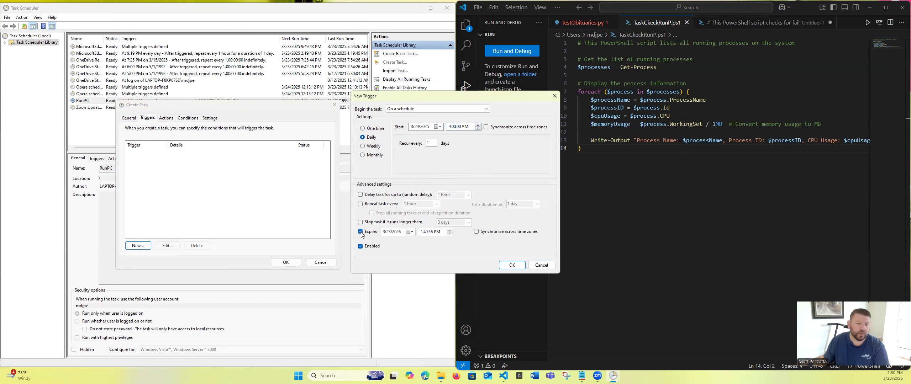
pyautogui.click(411, 232)
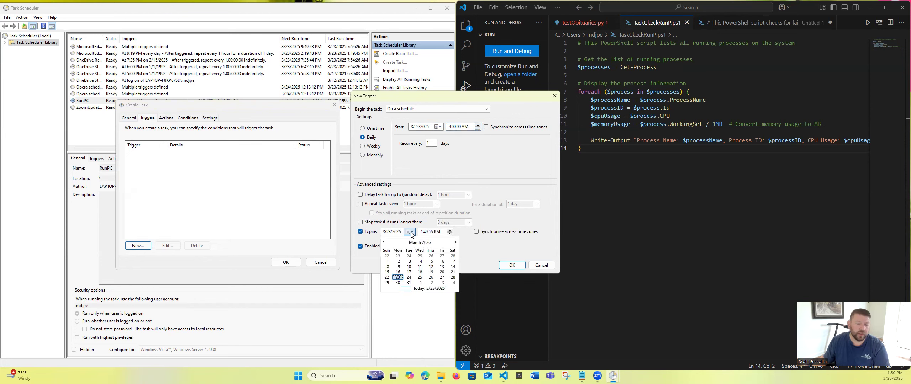
pyautogui.click(409, 280)
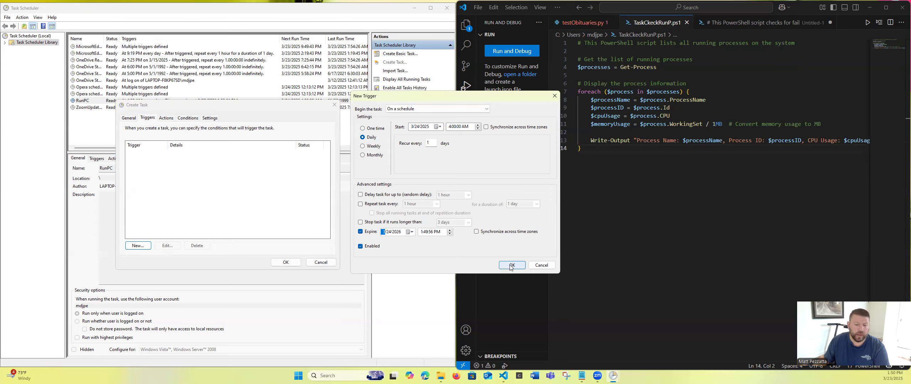
pyautogui.click(414, 232)
pyautogui.click(421, 280)
pyautogui.click(509, 266)
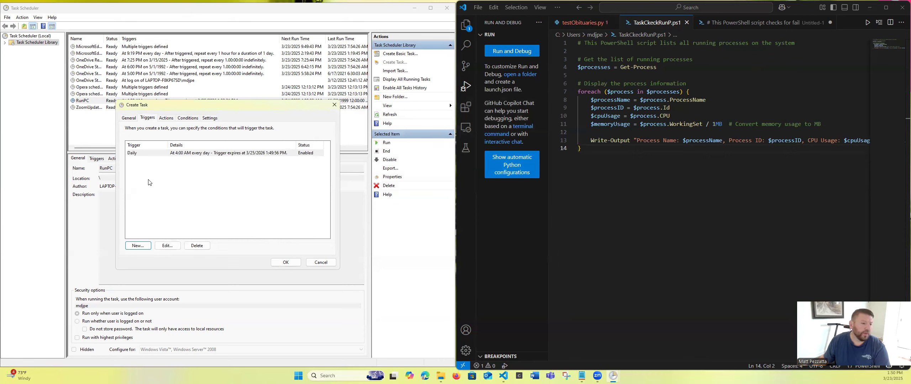
# - Add an action that starts the program Powershell.exe
pyautogui.click(165, 120)
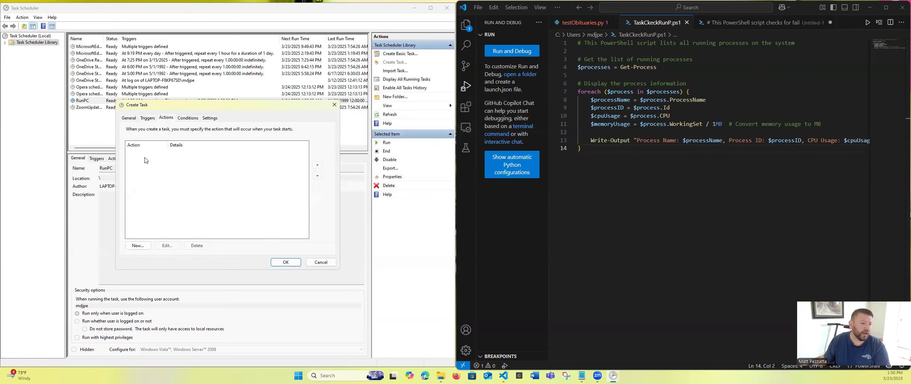
pyautogui.click(138, 246)
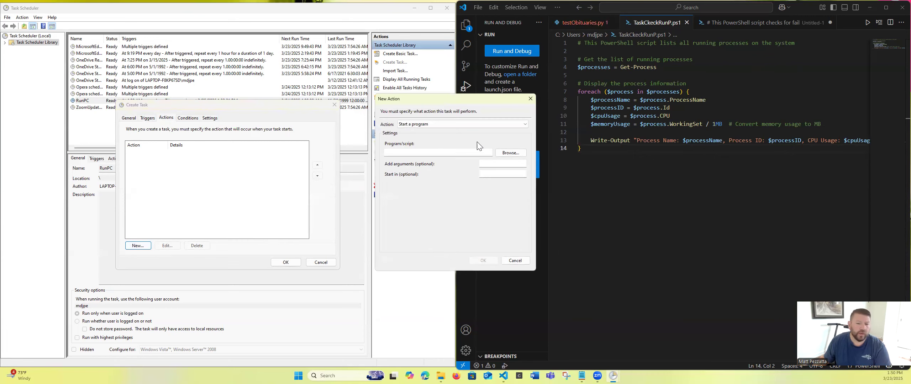
pyautogui.moveTo(459, 98); pyautogui.dragTo(371, 83)
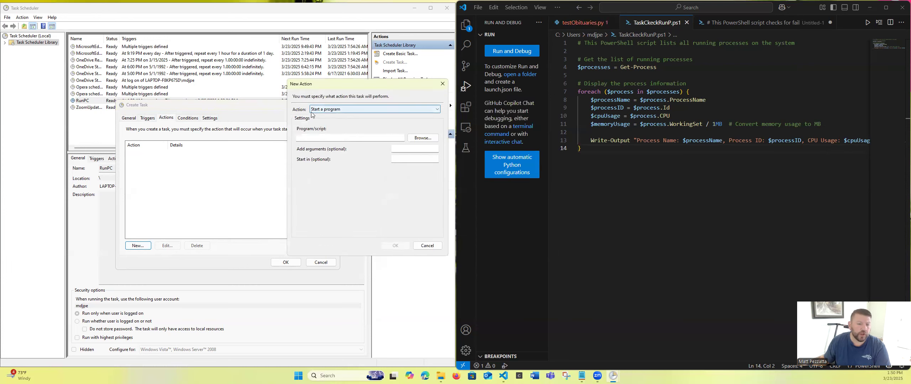
pyautogui.click(321, 138)
pyautogui.write('Powershell.exe')
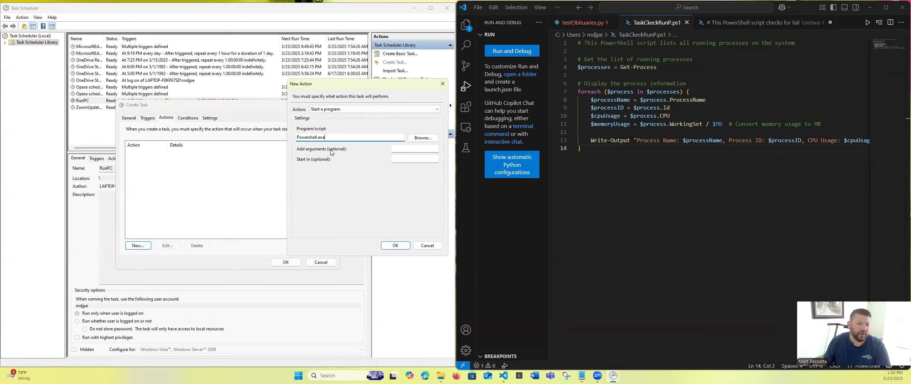
# - Copy the full path of TaskCkeckRunP.ps1 from VS Code into the action's arguments and save the action
pyautogui.rightClick(655, 23)
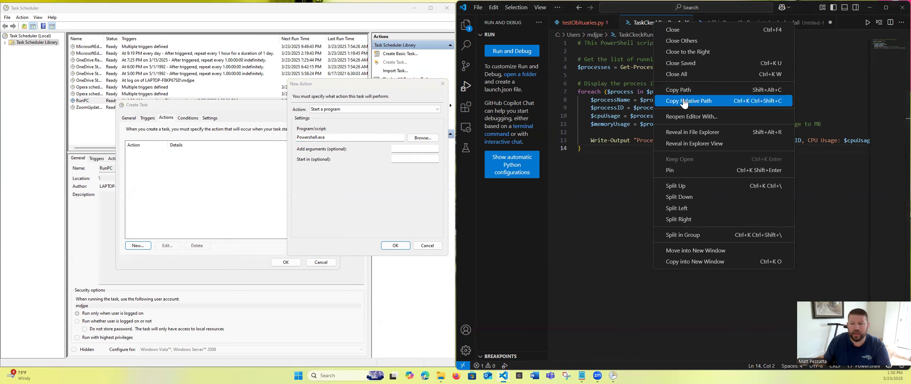
pyautogui.click(678, 89)
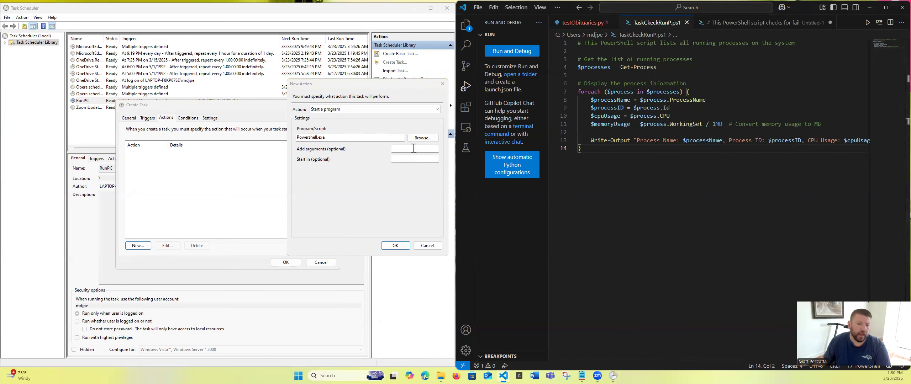
pyautogui.click(410, 148)
pyautogui.rightClick(410, 149)
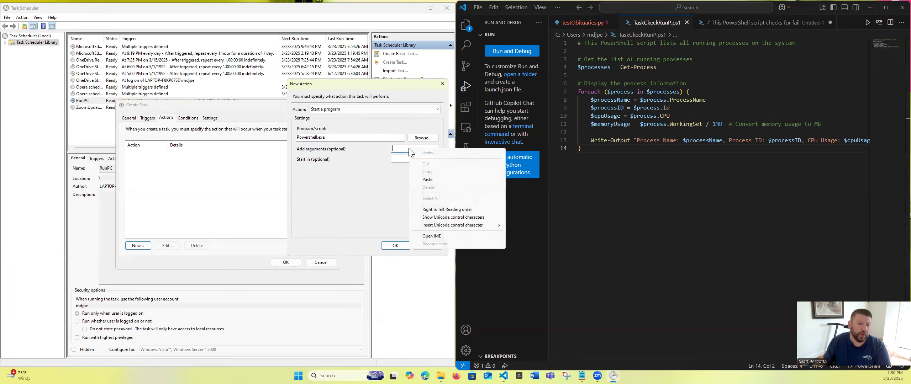
pyautogui.click(429, 178)
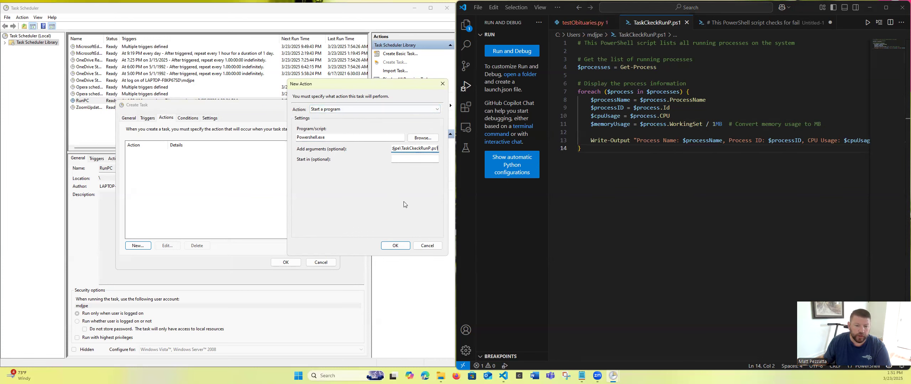
pyautogui.click(395, 245)
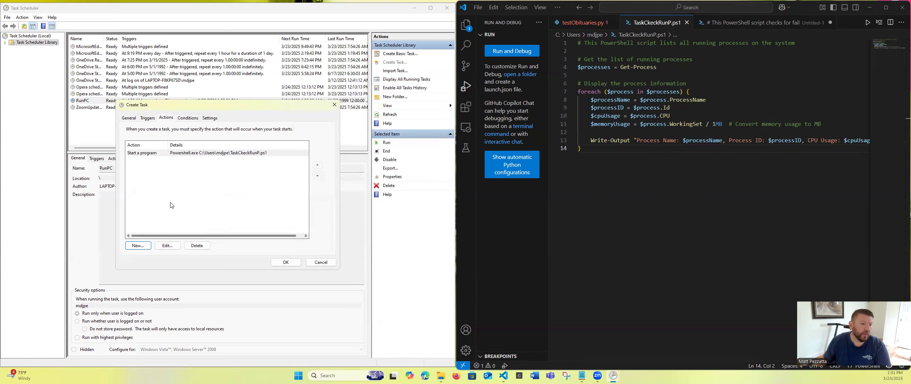
# - Leave the AC power requirement off in the task's conditions and save the task
pyautogui.click(186, 118)
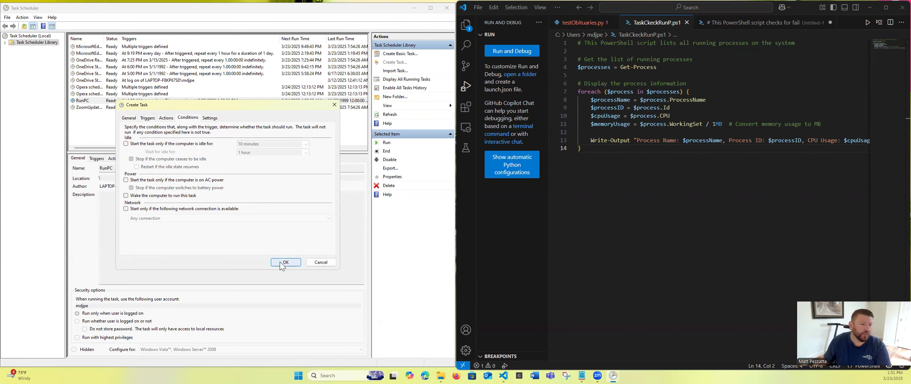
pyautogui.click(284, 264)
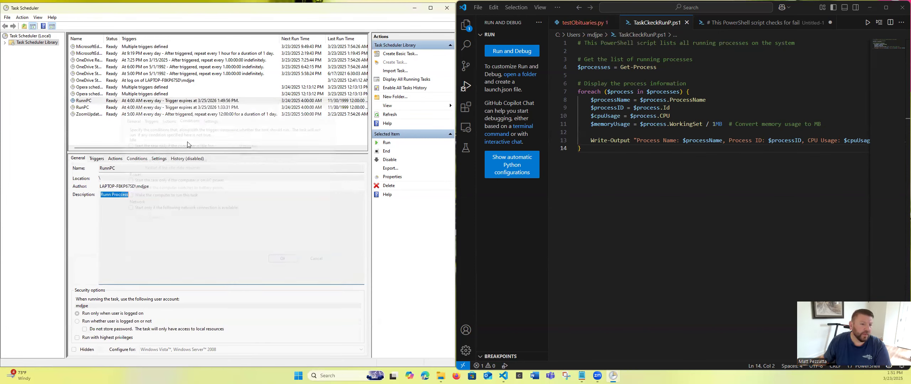
# - Run TaskCkeckRunP.ps1 in VS Code, then examine the terminal output and the script's process variable lines
pyautogui.click(512, 51)
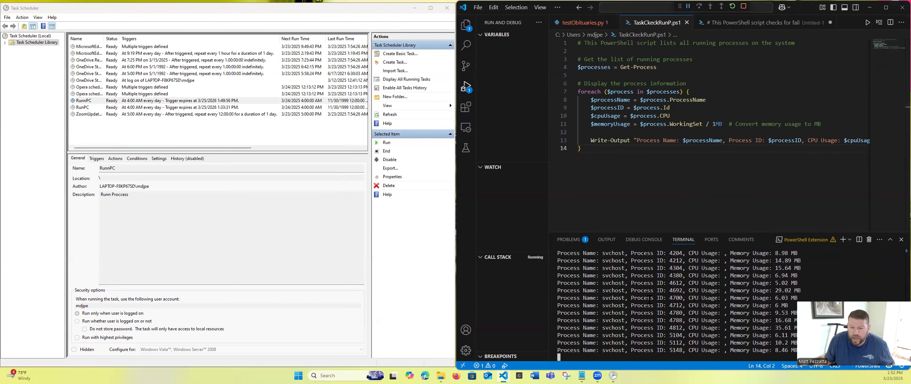
pyautogui.scroll(3, 680, 306)
pyautogui.scroll(10, 670, 306)
pyautogui.moveTo(557, 268); pyautogui.dragTo(807, 265)
pyautogui.moveTo(591, 100); pyautogui.dragTo(578, 132)
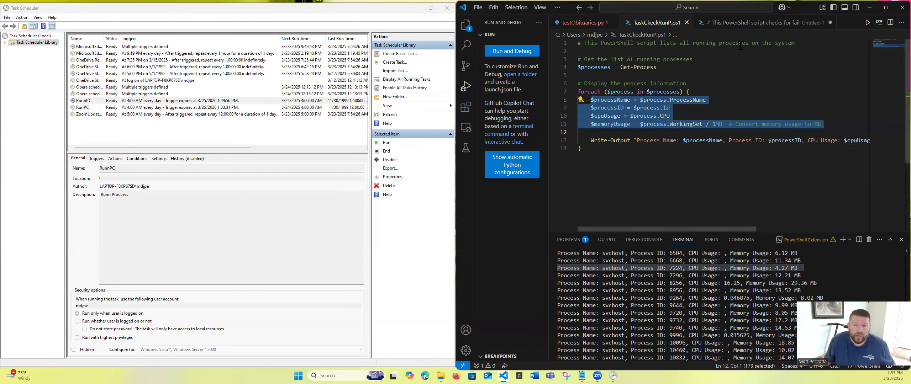
# - Look over the unsaved failed-login PowerShell script and read through testObituaries.py from its imports to its main loop
pyautogui.click(752, 24)
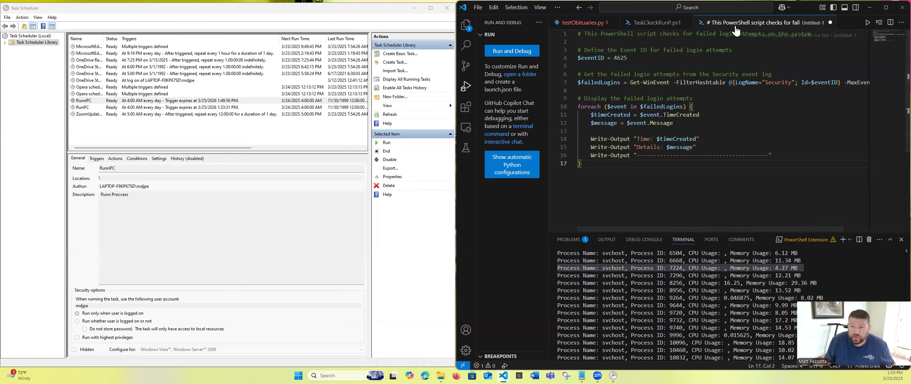
pyautogui.click(580, 23)
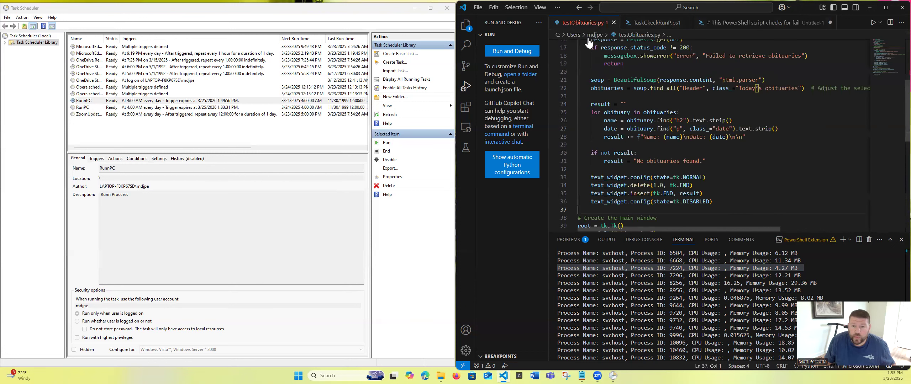
pyautogui.scroll(5, 661, 90)
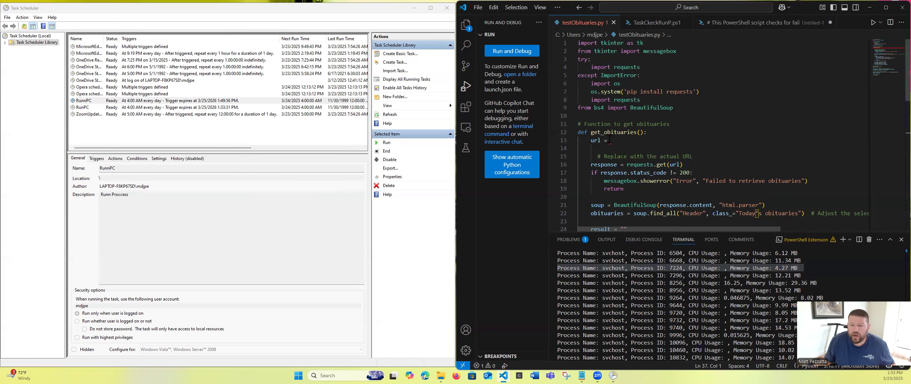
pyautogui.moveTo(610, 140)
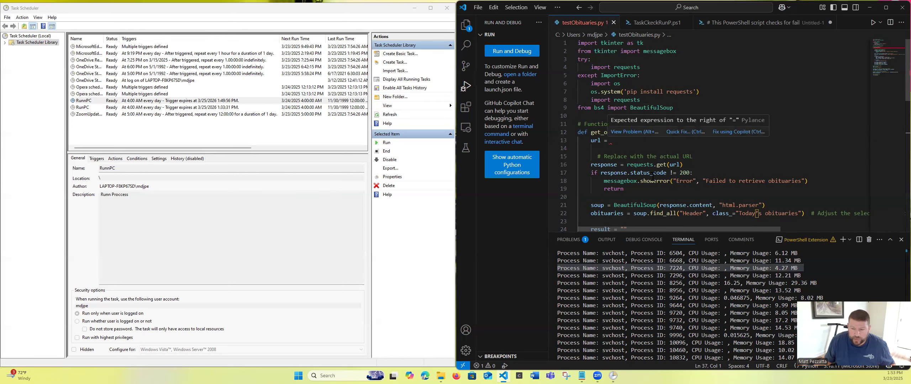
pyautogui.scroll(-5, 639, 84)
pyautogui.scroll(-2, 639, 86)
pyautogui.moveTo(665, 144)
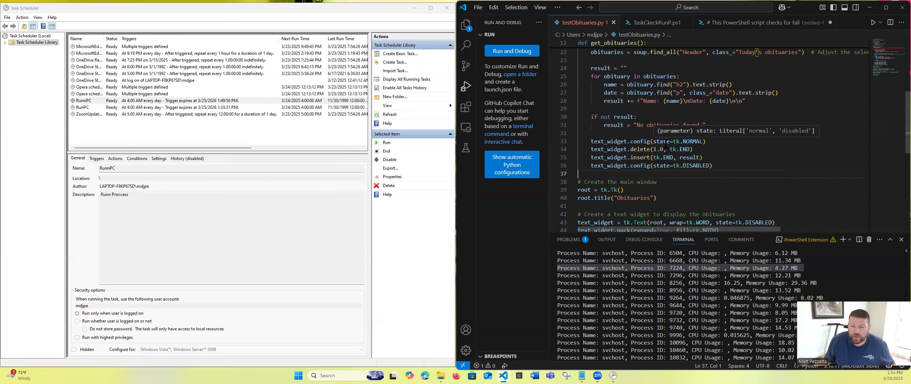
pyautogui.scroll(-3, 658, 140)
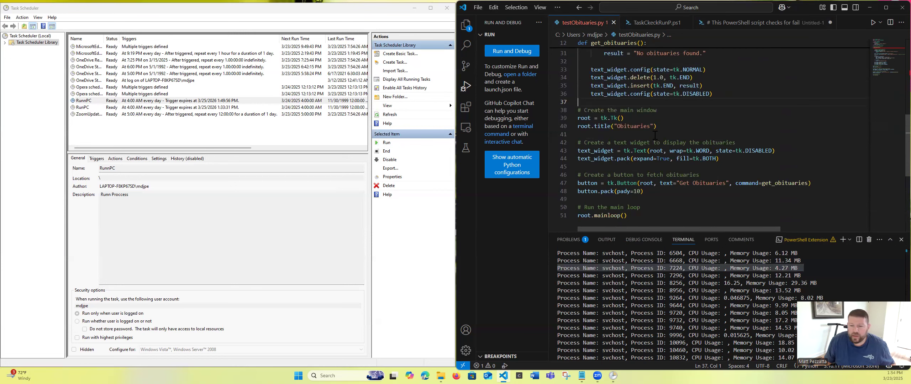
pyautogui.scroll(9, 655, 136)
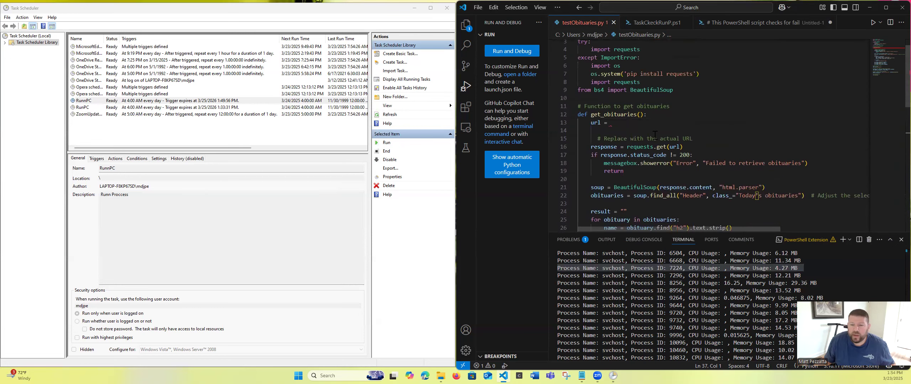
pyautogui.scroll(1, 655, 136)
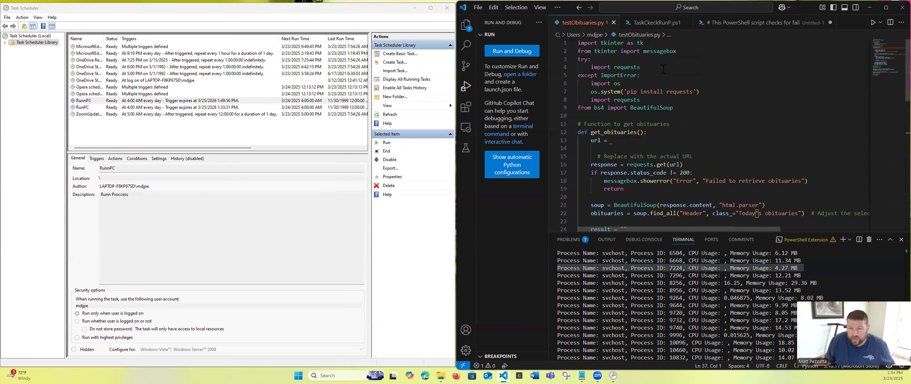
# - Return to TaskCkeckRunP.ps1 and hide the terminal output
pyautogui.click(656, 23)
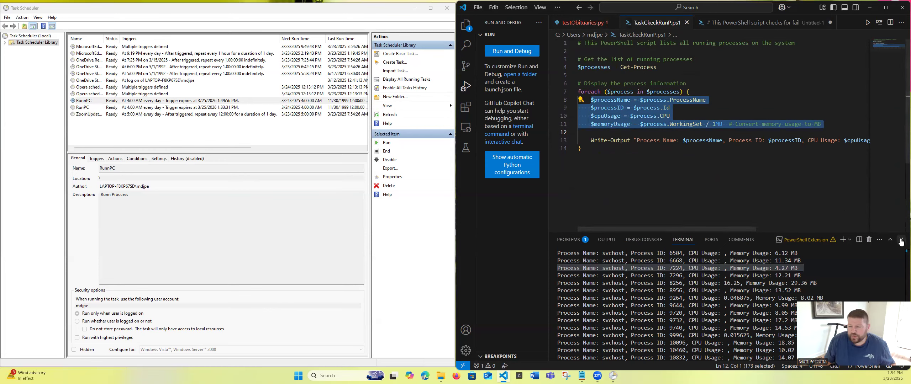
pyautogui.hotkey('ctrl', 'j')
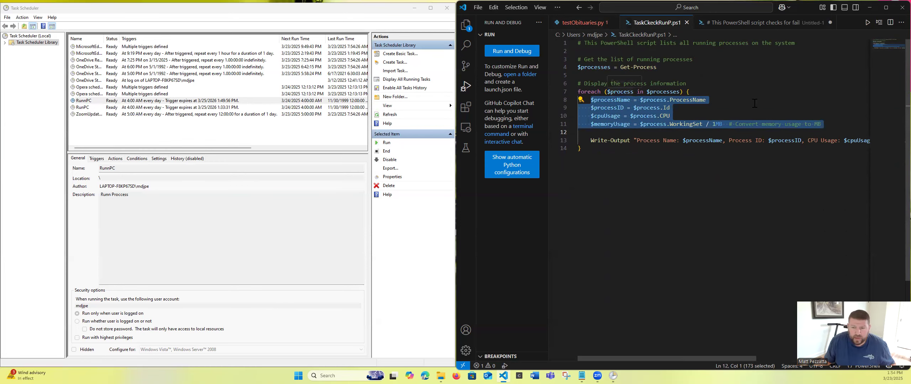